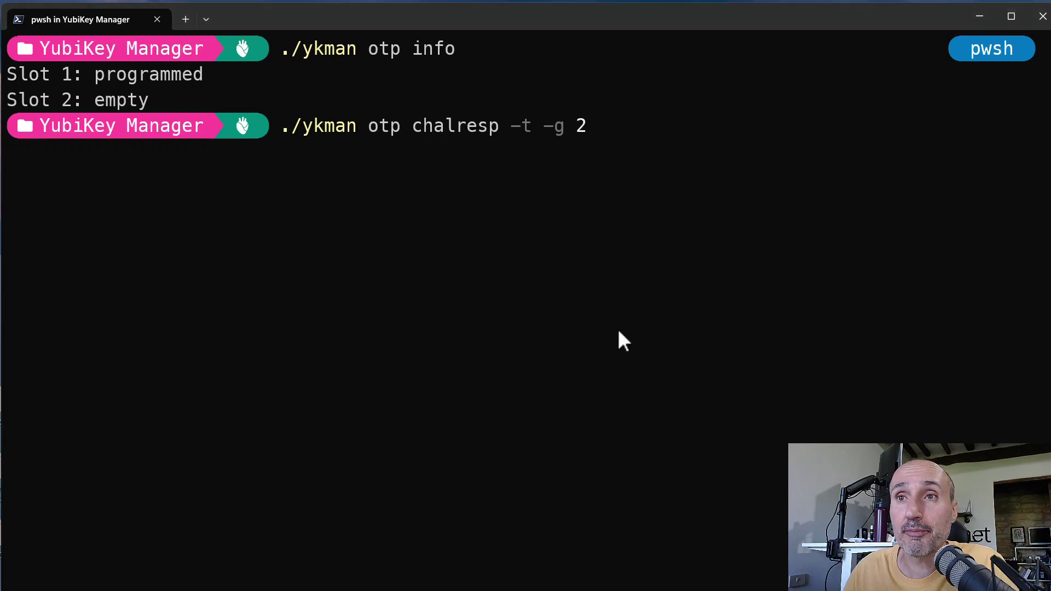
Step: Program YubiKey slot 2 with a randomly generated challenge-response key, answering y to confirm
{"action": "key", "text": "Return"}
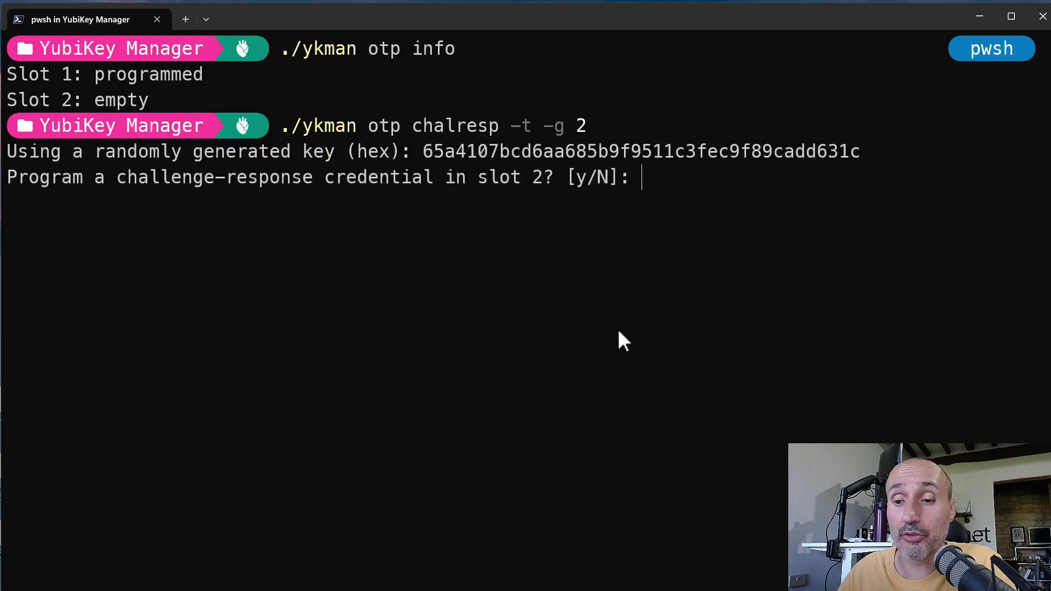
{"action": "type", "text": "y"}
{"action": "key", "text": "Return"}
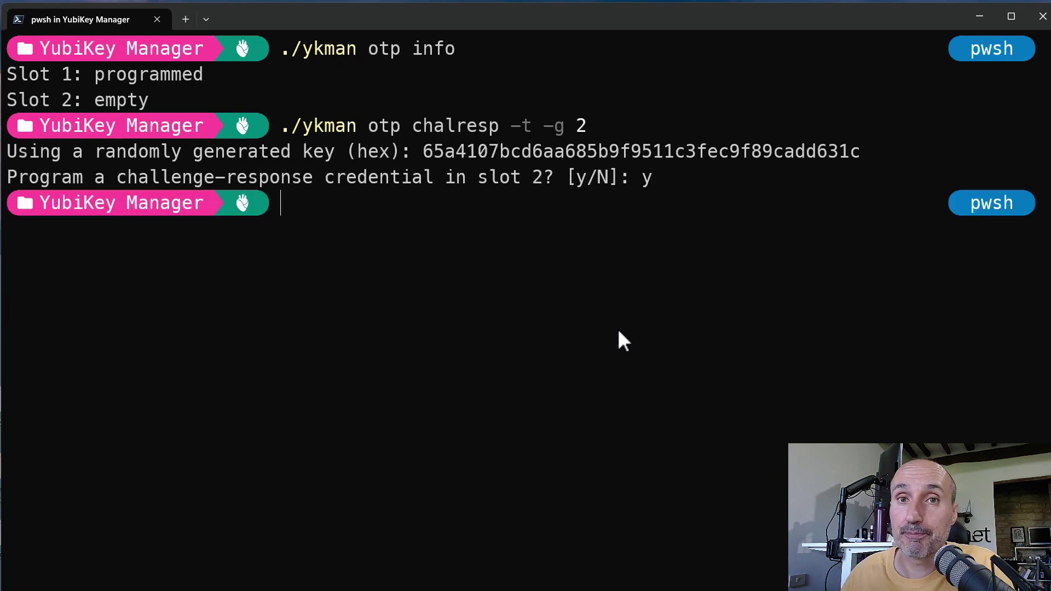
Step: Rerun ./ykman otp info to confirm both slots are programmed, and select the generated hex key
{"action": "key", "text": "Up"}
{"action": "key", "text": "Up"}
{"action": "key", "text": "Return"}
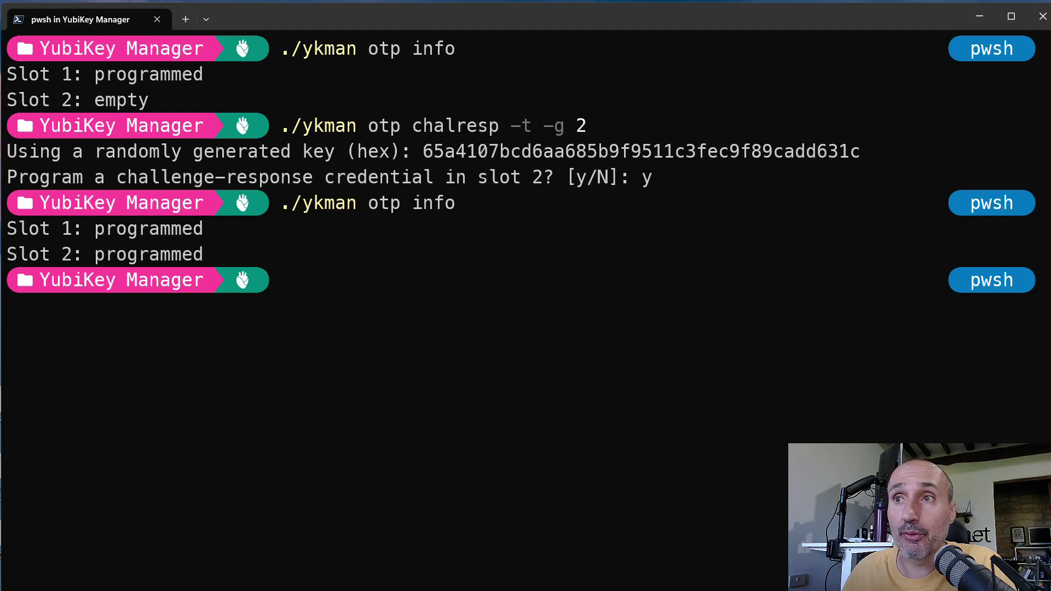
{"action": "left_click_drag", "start_coordinate": [423, 153], "coordinate": [857, 149]}
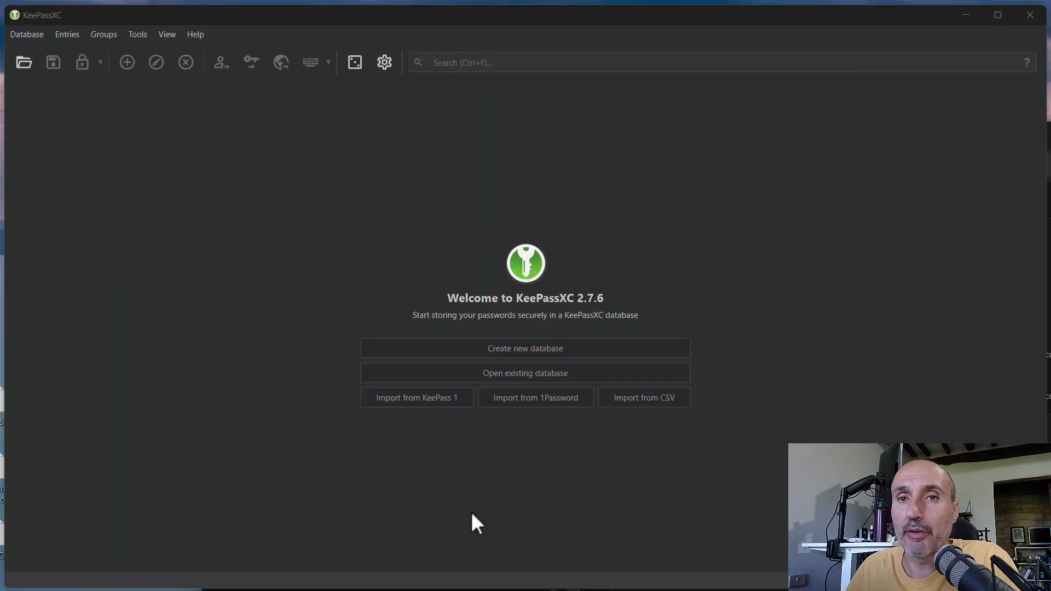
Step: Create a new database named Passwords with decryption time raised to 1.9 s in KDBX 4 format
{"action": "left_click", "coordinate": [496, 353]}
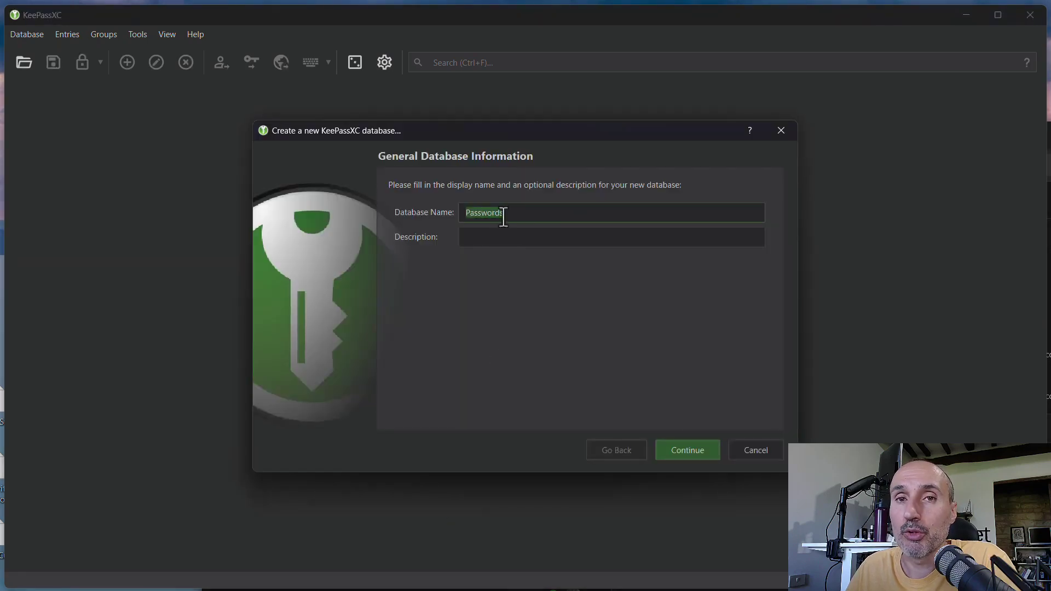
{"action": "left_click", "coordinate": [682, 458]}
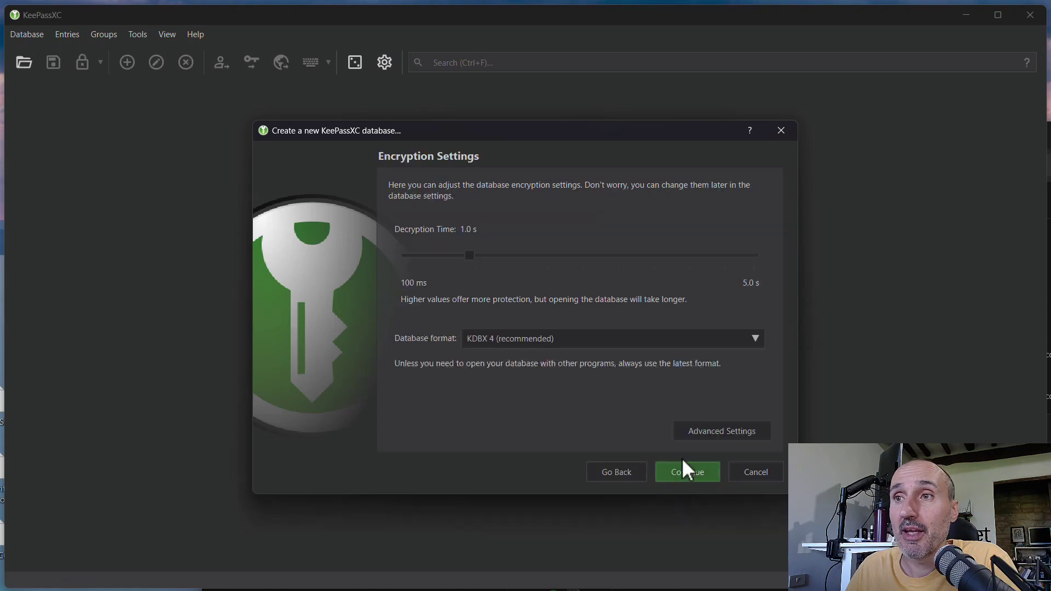
{"action": "left_click", "coordinate": [753, 435]}
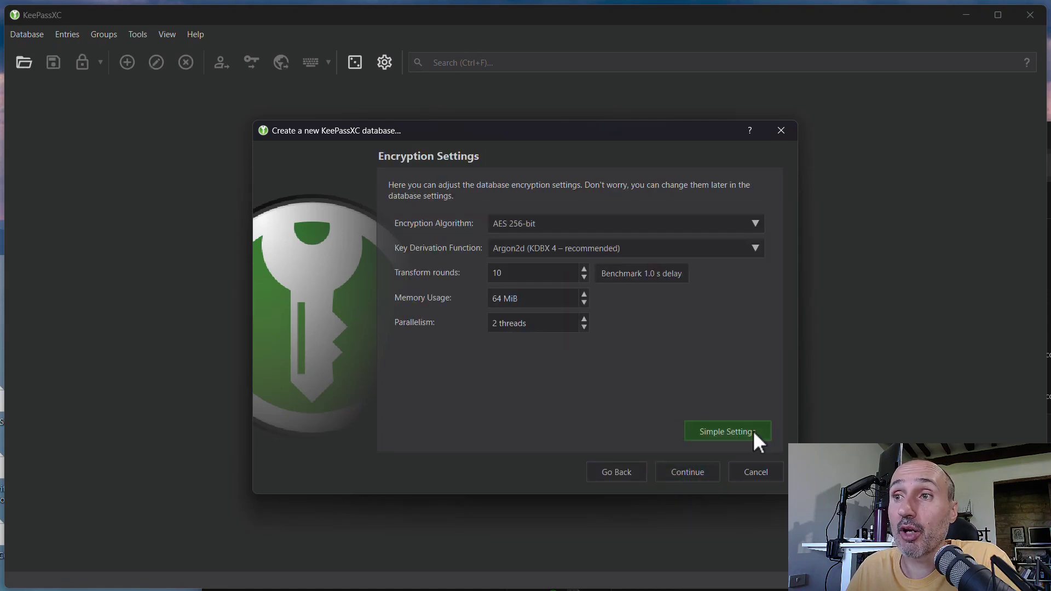
{"action": "left_click", "coordinate": [755, 432]}
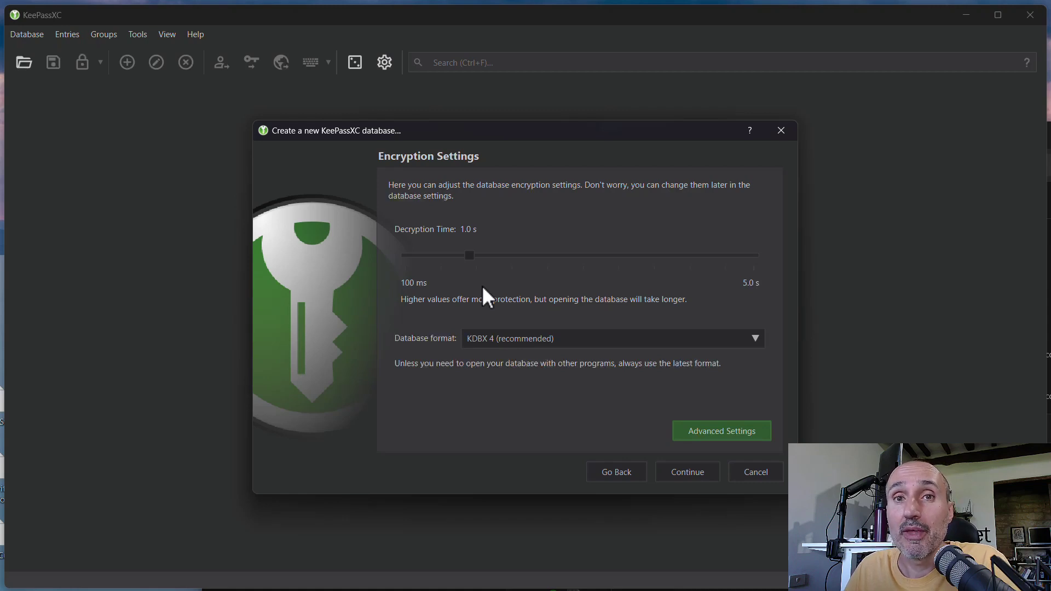
{"action": "left_click_drag", "start_coordinate": [472, 257], "coordinate": [498, 255]}
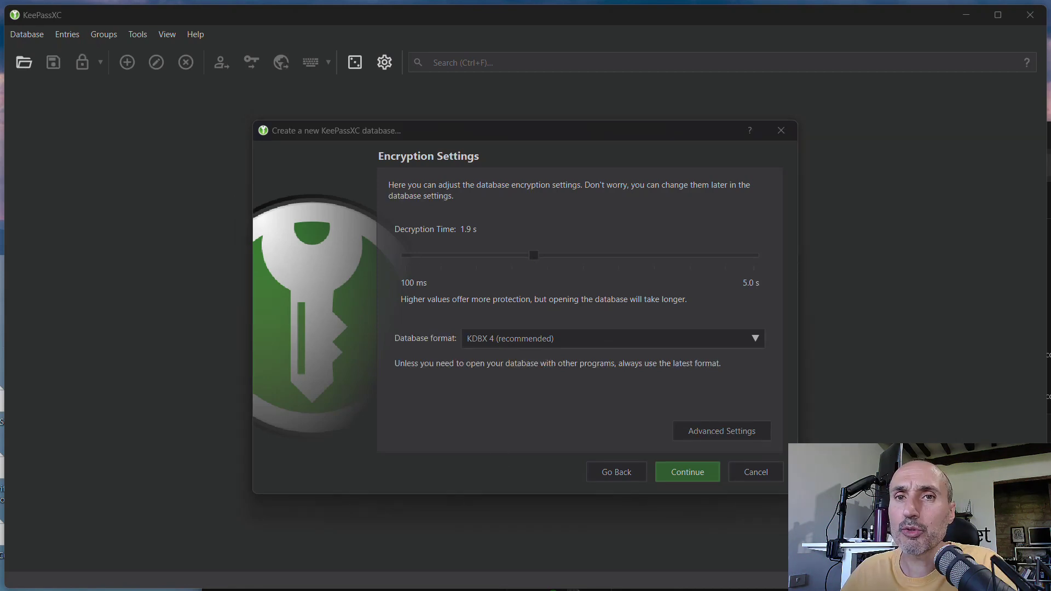
Step: On the Database Credentials step, enter the master password and confirm it in both fields
{"action": "left_click", "coordinate": [688, 477]}
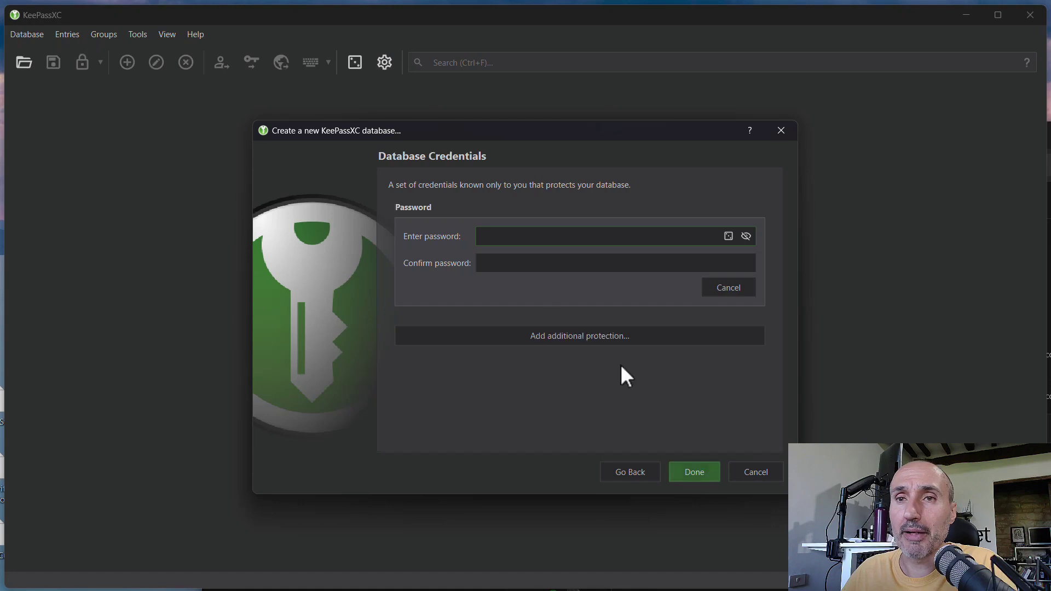
{"action": "type", "text": "••"}
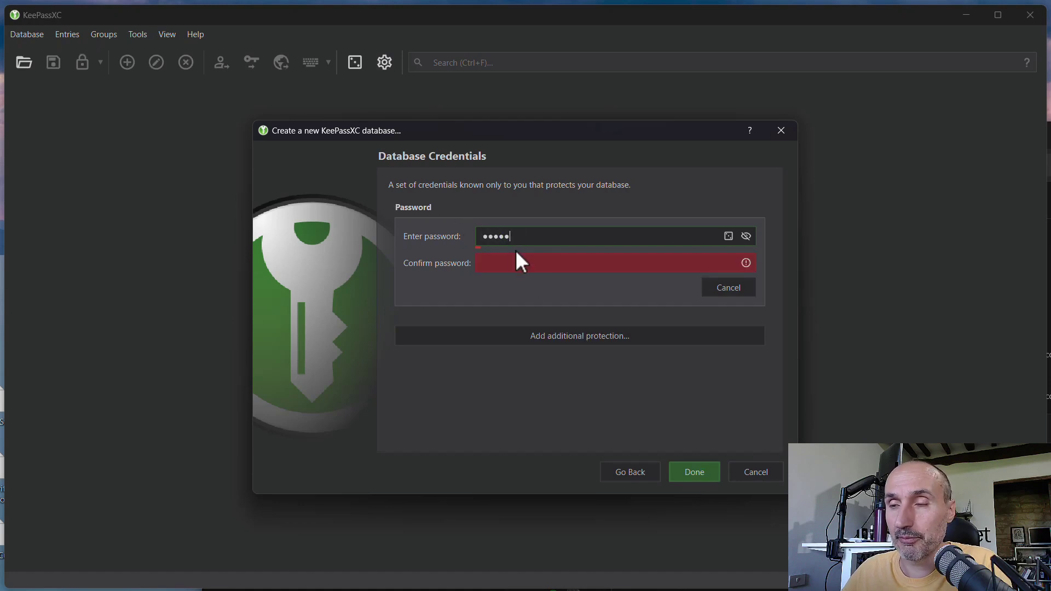
{"action": "type", "text": "•"}
{"action": "left_click", "coordinate": [517, 263]}
{"action": "type", "text": "••••••"}
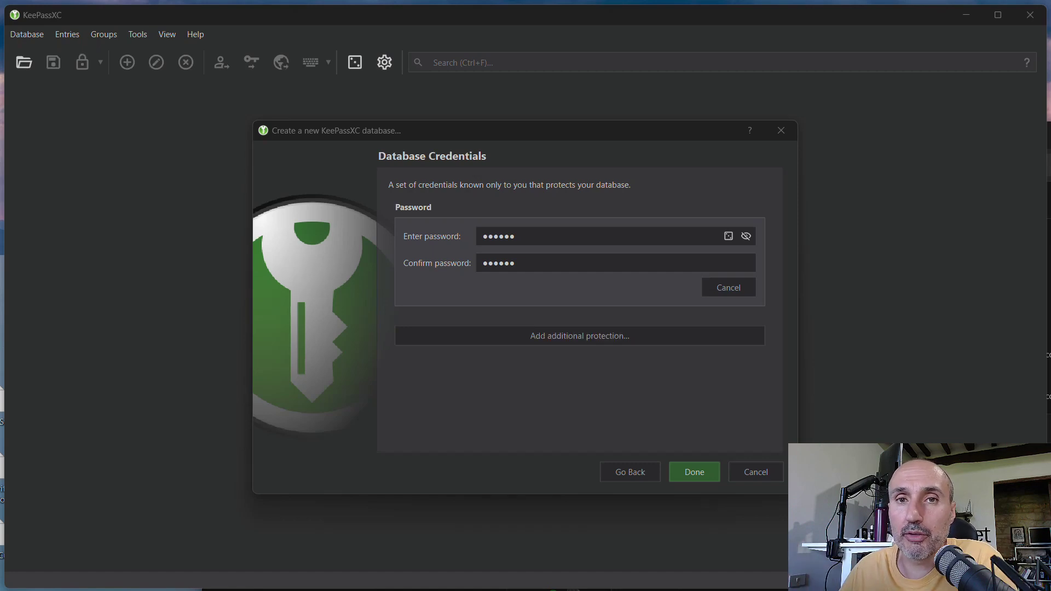
Step: Add the connected YubiKey 4/5 as a Challenge-Response credential under additional protection
{"action": "left_click", "coordinate": [557, 345]}
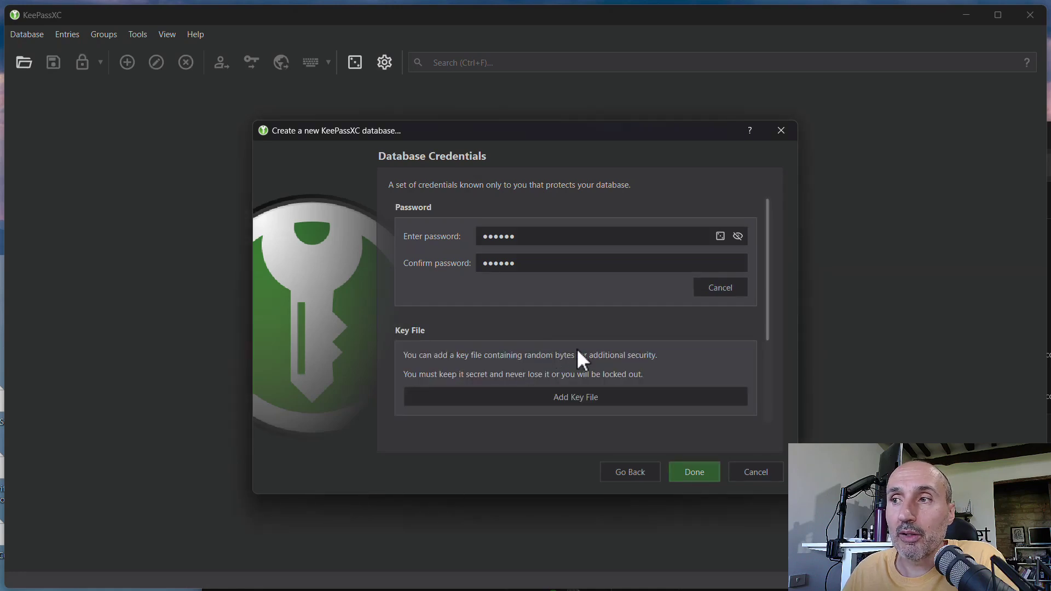
{"action": "scroll", "coordinate": [548, 347], "scroll_direction": "down", "scroll_amount": 3}
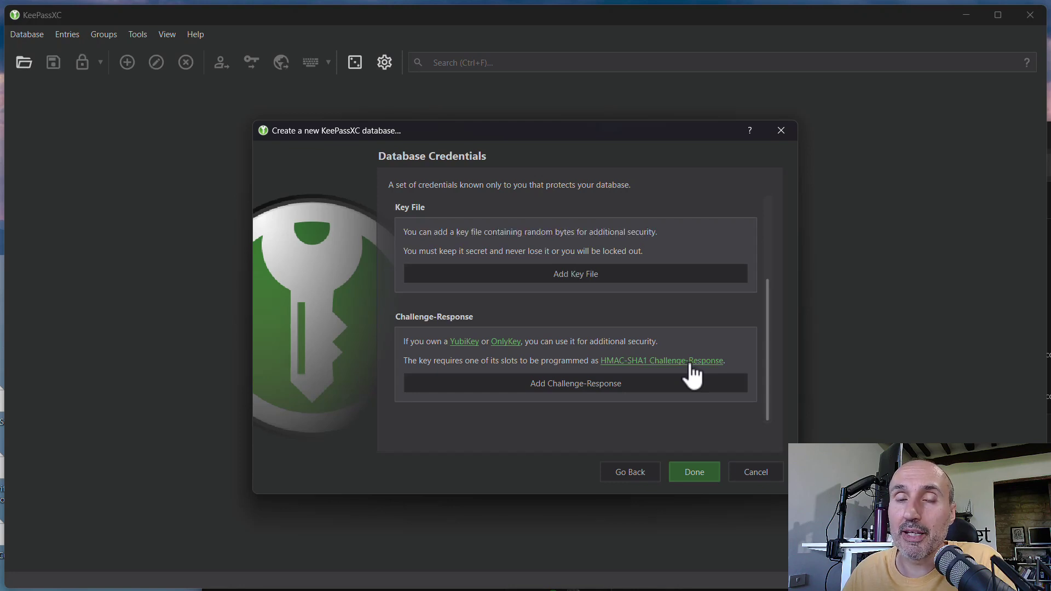
{"action": "left_click", "coordinate": [690, 362]}
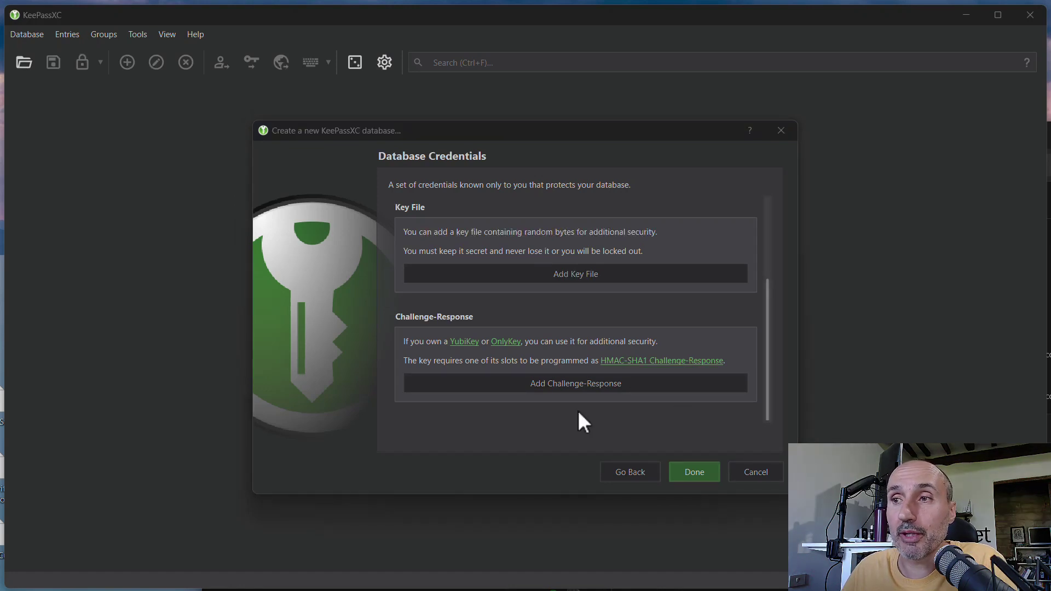
{"action": "left_click", "coordinate": [558, 385]}
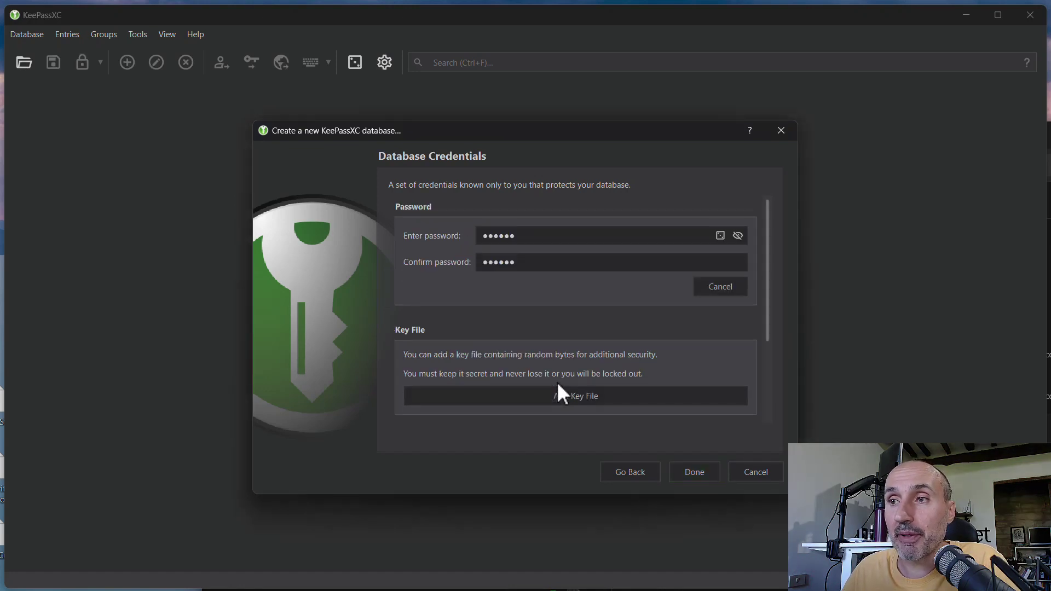
{"action": "scroll", "coordinate": [617, 344], "scroll_direction": "down", "scroll_amount": 3}
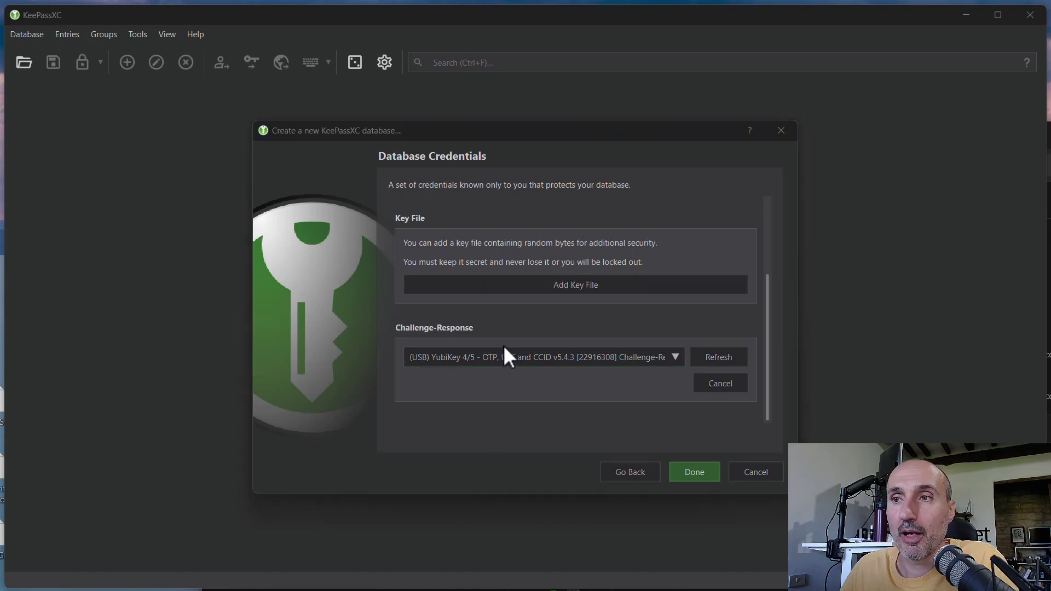
Step: Check the chosen YubiKey slot and finish saving Passwords.kdbx to the Desktop
{"action": "left_click", "coordinate": [490, 357]}
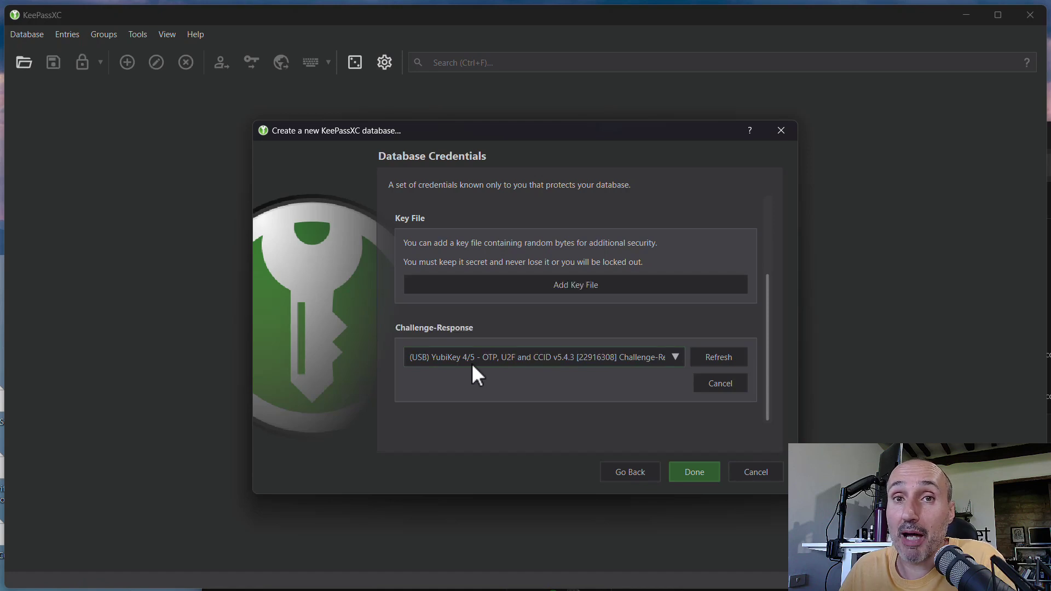
{"action": "left_click", "coordinate": [694, 472]}
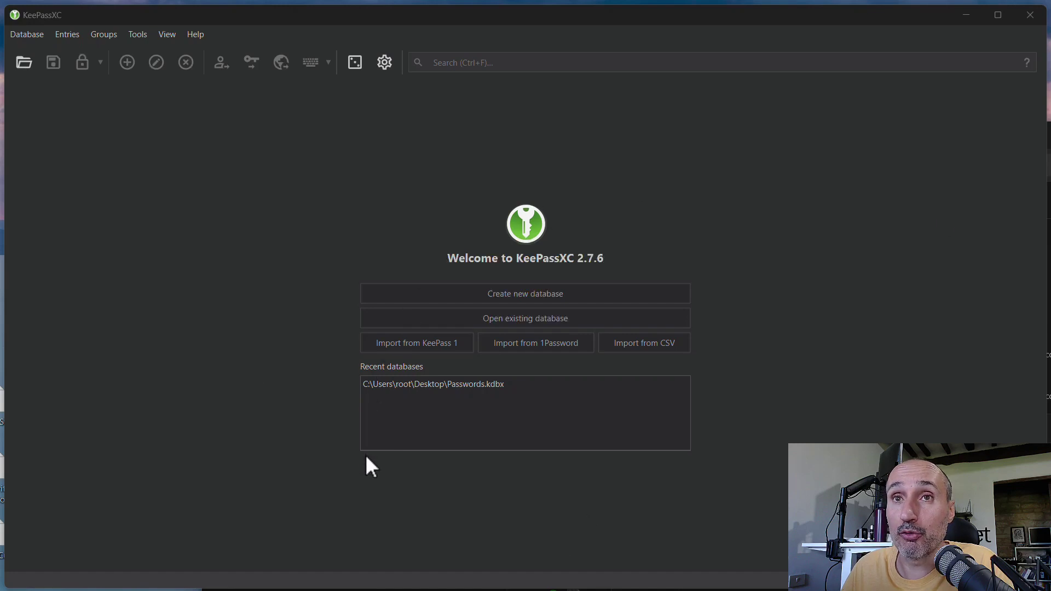
{"action": "left_click", "coordinate": [412, 386]}
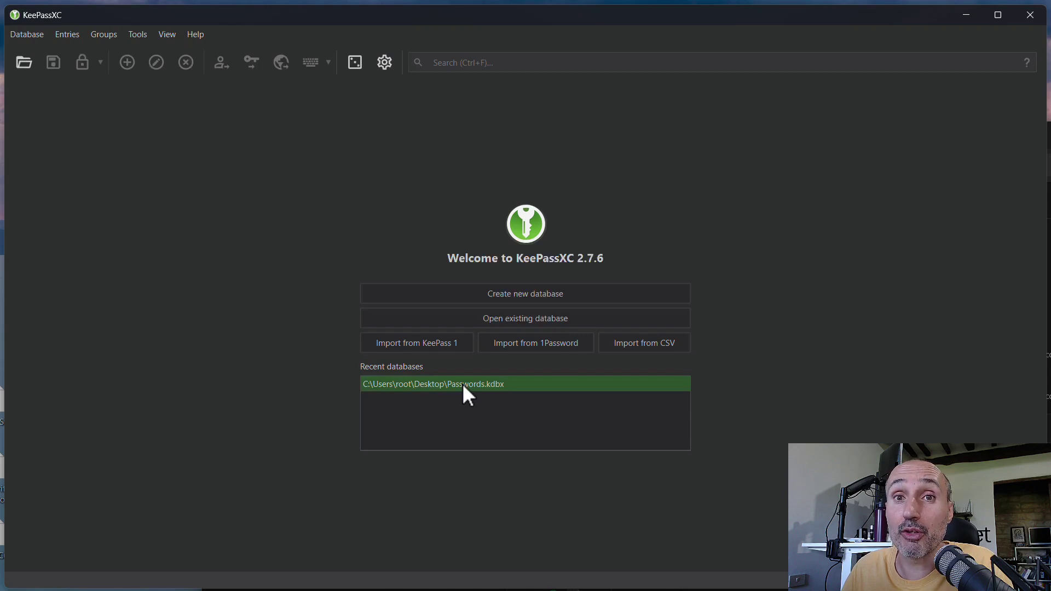
Step: Open Passwords.kdbx from Recent databases and unlock it with the master password plus the YubiKey
{"action": "double_click", "coordinate": [463, 384]}
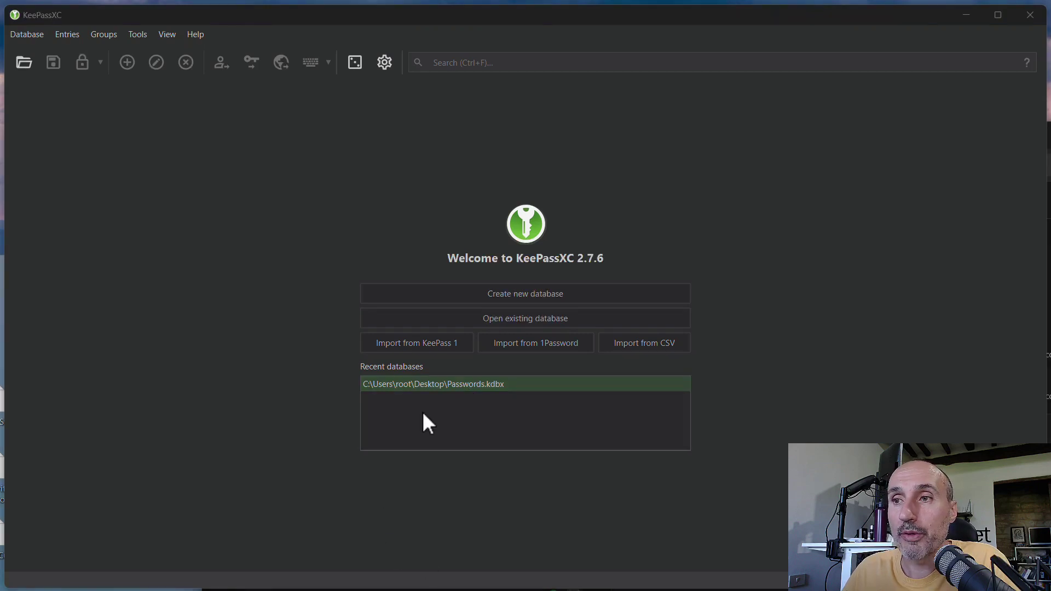
{"action": "double_click", "coordinate": [447, 384]}
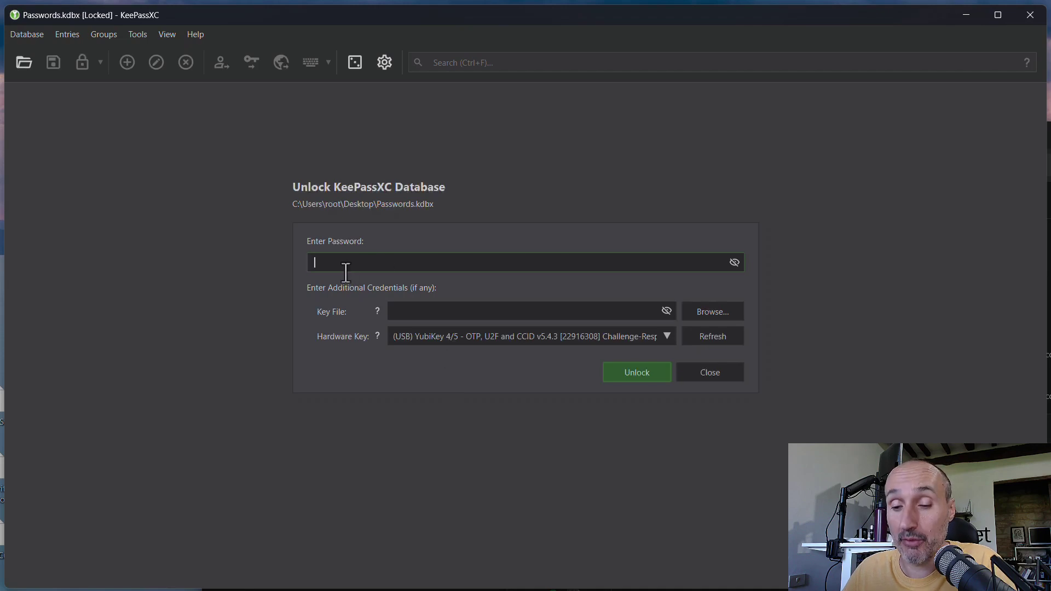
{"action": "type", "text": "******"}
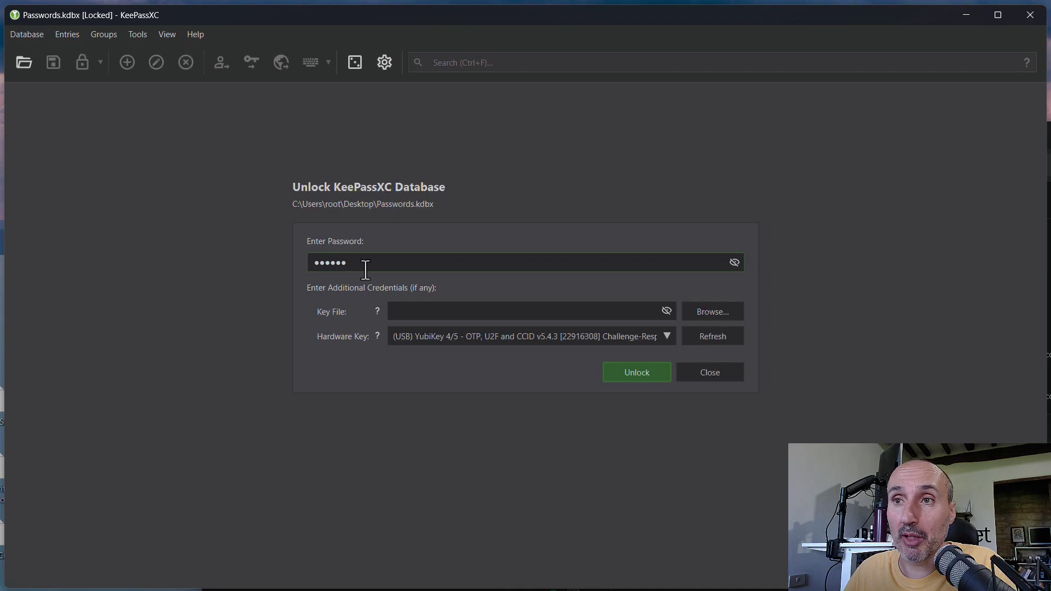
{"action": "left_click_drag", "start_coordinate": [372, 268], "coordinate": [277, 254]}
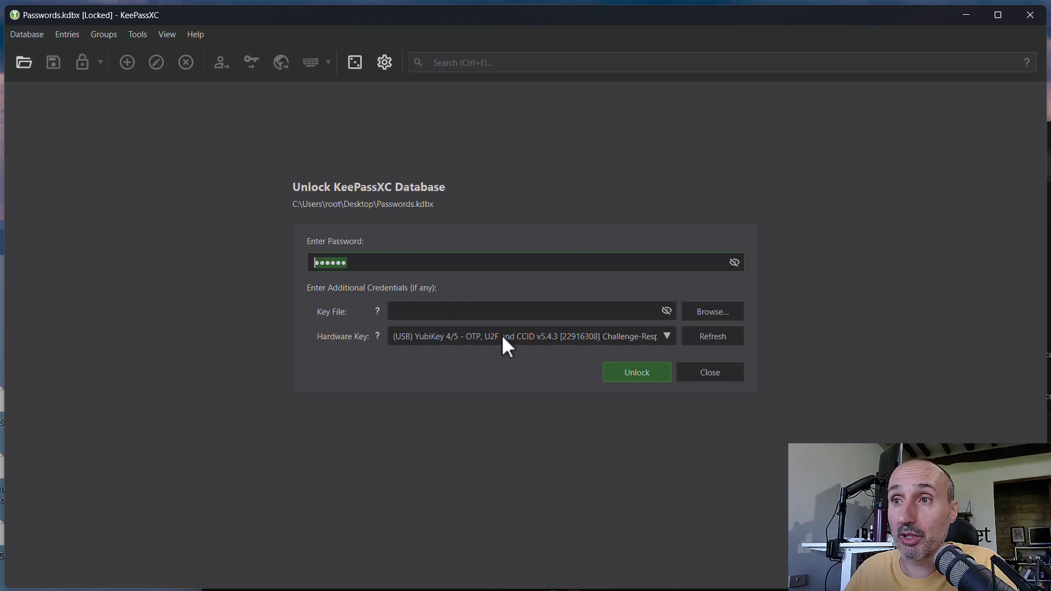
{"action": "left_click", "coordinate": [664, 333]}
{"action": "left_click", "coordinate": [450, 340]}
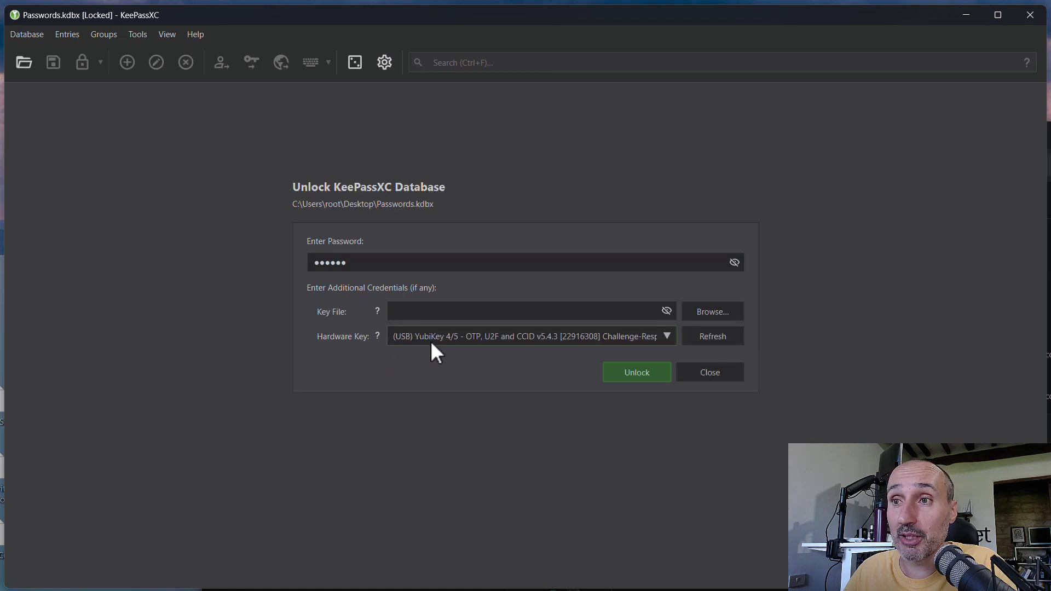
{"action": "left_click", "coordinate": [636, 366]}
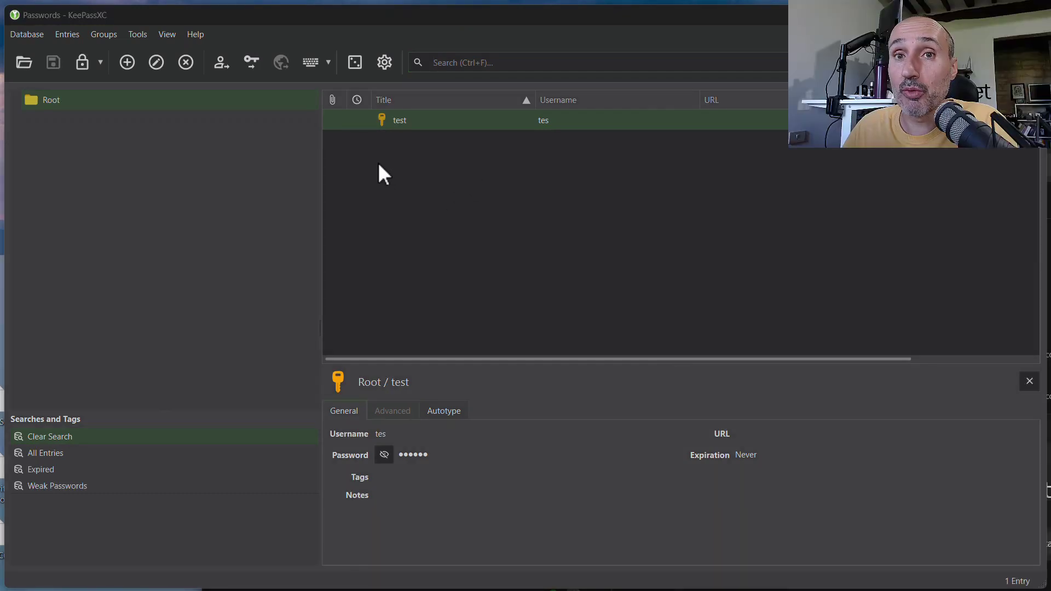
Step: Add a new entry with title 123, username 123 and a password, and save it
{"action": "right_click", "coordinate": [377, 161]}
{"action": "left_click", "coordinate": [397, 172]}
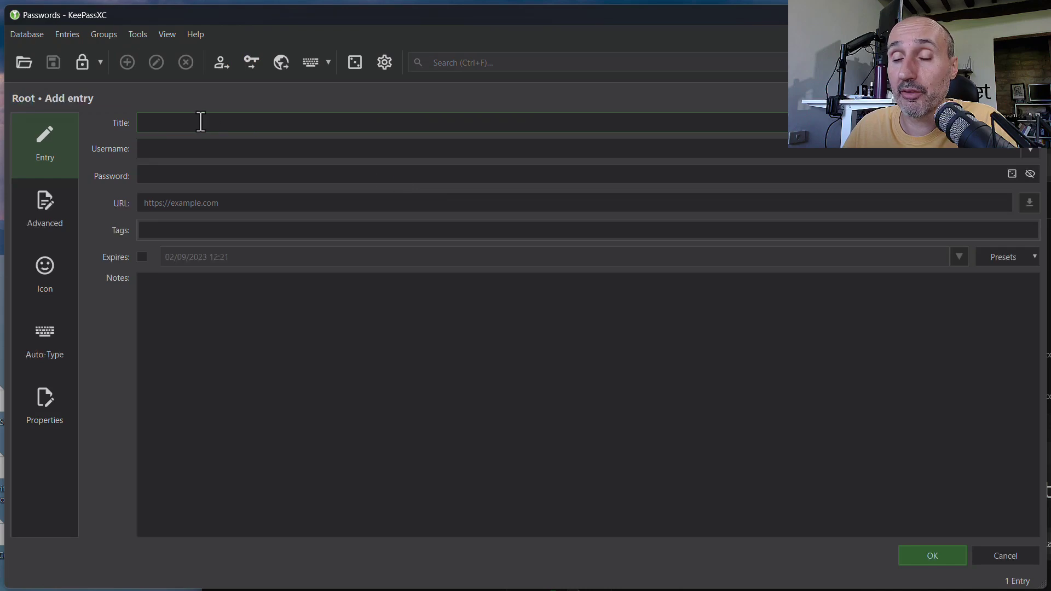
{"action": "type", "text": "123"}
{"action": "key", "text": "Tab"}
{"action": "type", "text": "123"}
{"action": "key", "text": "Tab"}
{"action": "type", "text": "123"}
{"action": "left_click", "coordinate": [919, 562]}
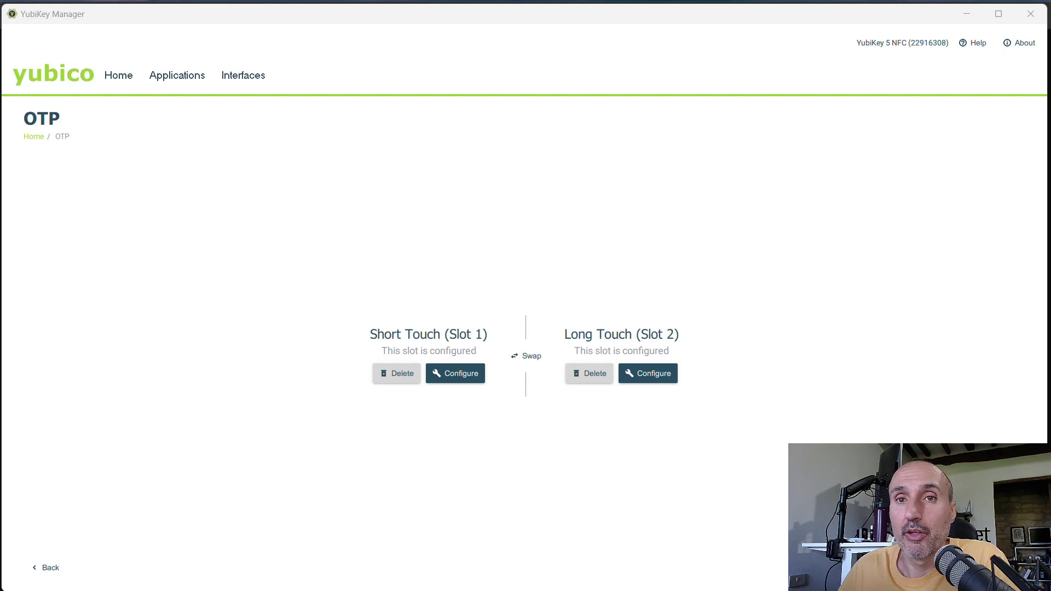
Step: Delete the Long Touch (Slot 2) configuration and confirm the deletion with Yes
{"action": "left_click", "coordinate": [579, 375]}
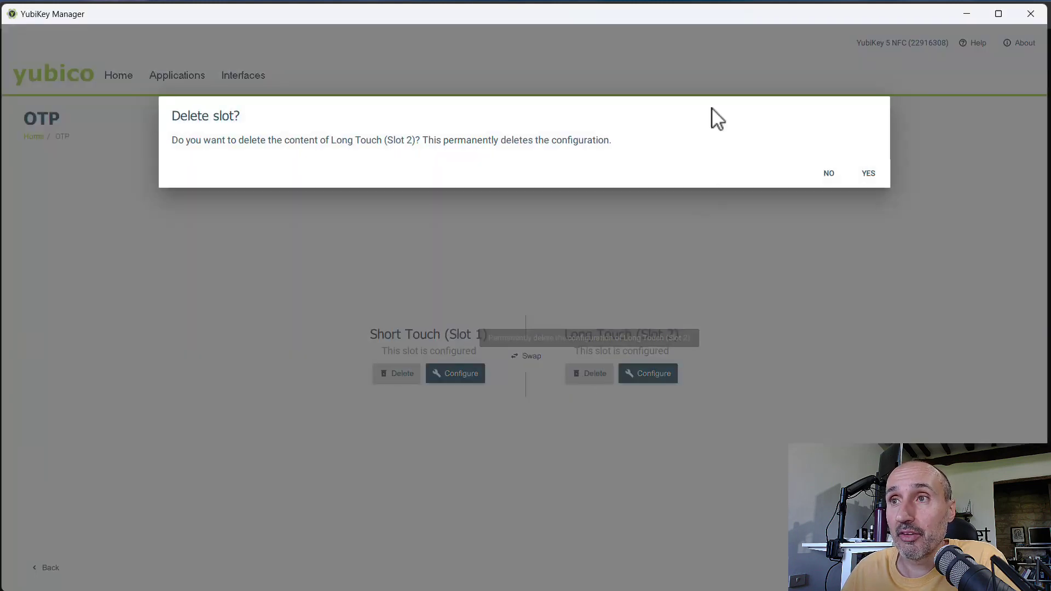
{"action": "left_click", "coordinate": [874, 177]}
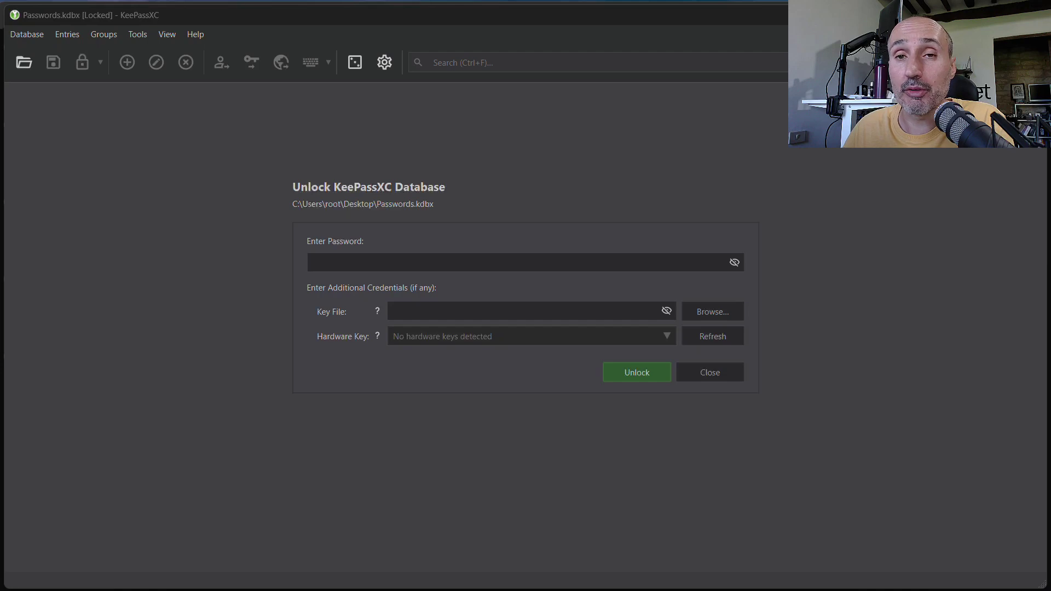
Step: Focus the locked Passwords.kdbx window, then bring the Notepad file with the hex seed over it
{"action": "left_click", "coordinate": [438, 350]}
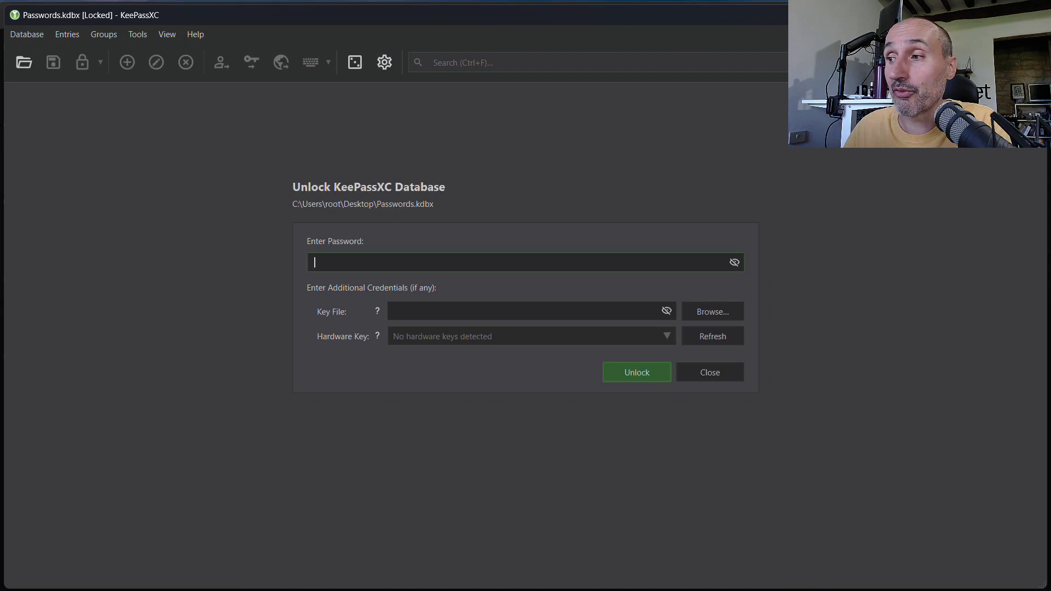
{"action": "key", "text": "alt+Tab"}
{"action": "left_click_drag", "start_coordinate": [831, 396], "coordinate": [509, 153]}
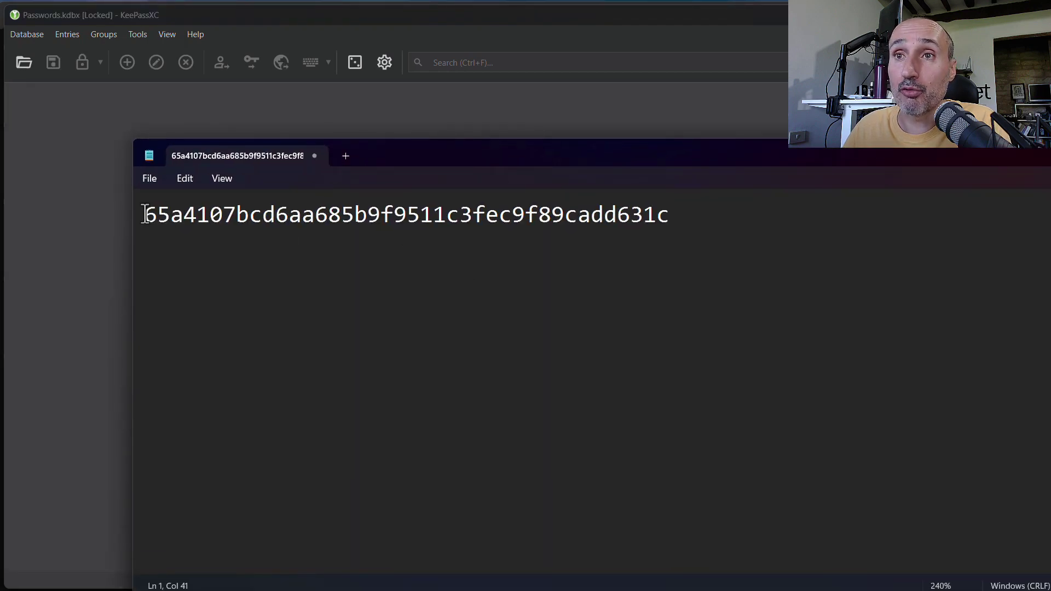
Step: Copy the hex seed from Notepad and paste it after ./ykman otp chalresp -t 2 in the terminal
{"action": "left_click_drag", "start_coordinate": [144, 214], "coordinate": [669, 186]}
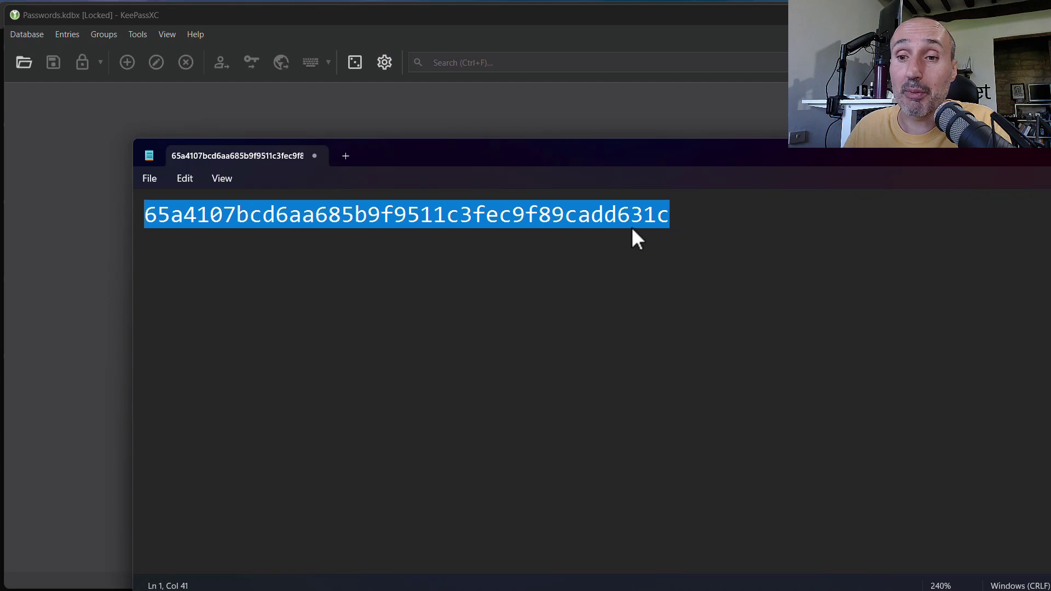
{"action": "key", "text": "ctrl+c"}
{"action": "key", "text": "alt+Tab"}
{"action": "key", "text": "ctrl+v"}
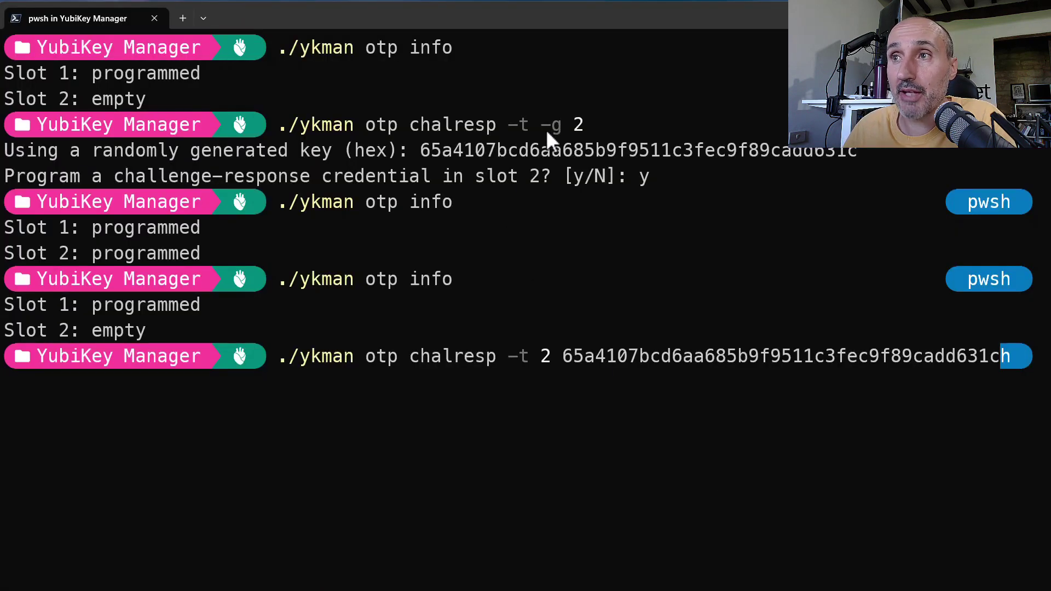
Step: Write the saved seed to YubiKey slot 2 with 'ykman otp chalresp', confirm 'y', and check 'ykman otp info'
{"action": "left_click_drag", "start_coordinate": [545, 129], "coordinate": [564, 128]}
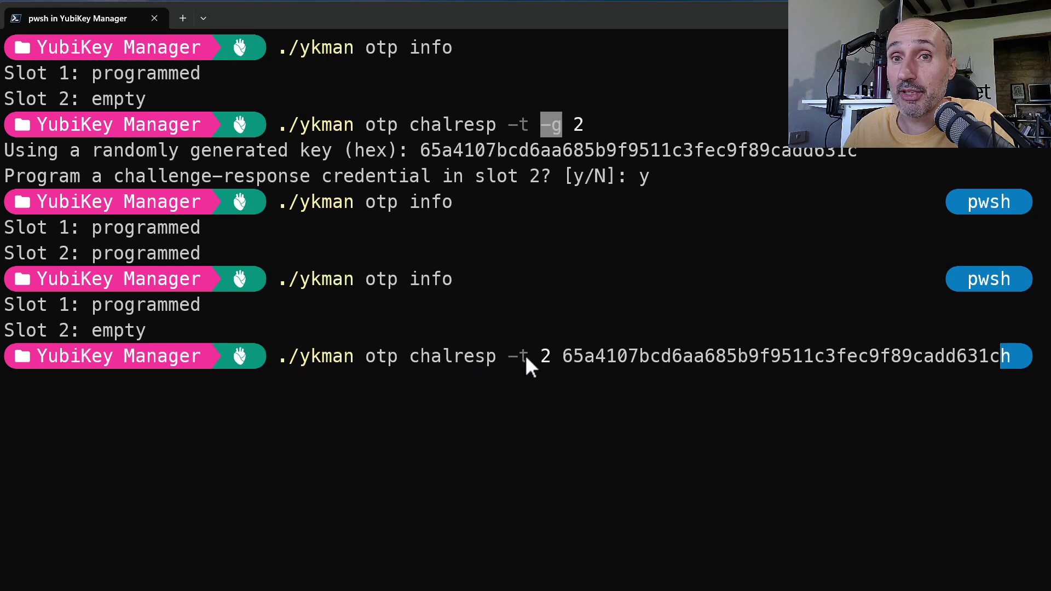
{"action": "left_click", "coordinate": [578, 356]}
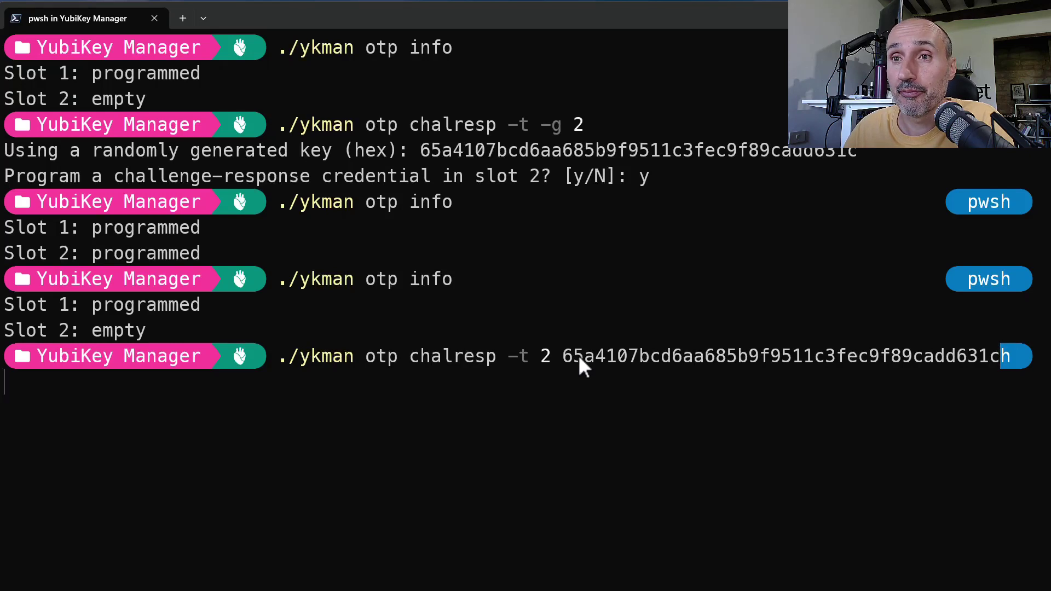
{"action": "key", "text": "Return"}
{"action": "type", "text": "y"}
{"action": "key", "text": "Return"}
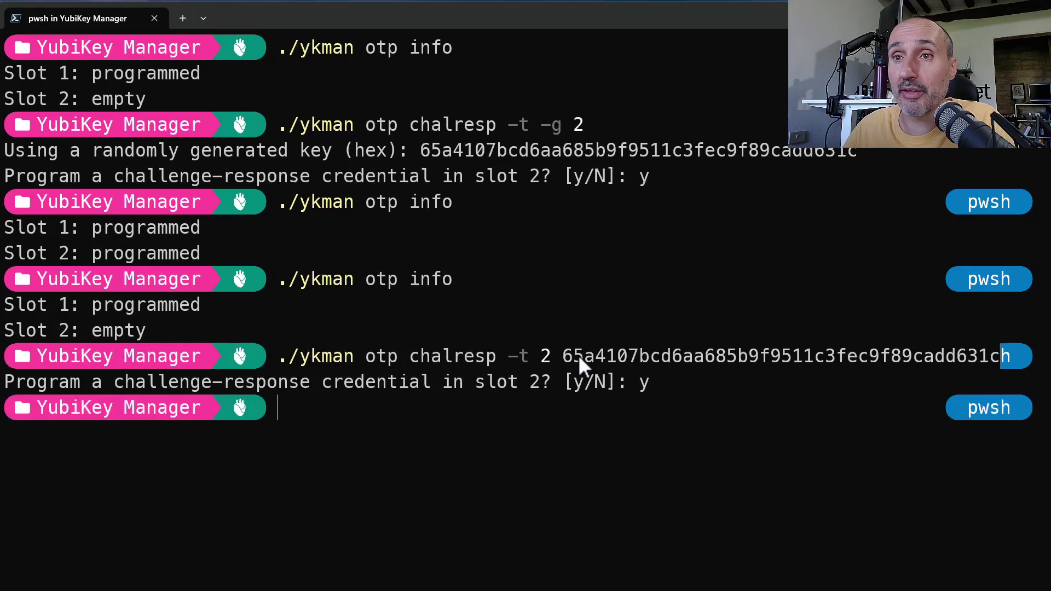
{"action": "key", "text": "Up"}
{"action": "key", "text": "Up"}
{"action": "key", "text": "Return"}
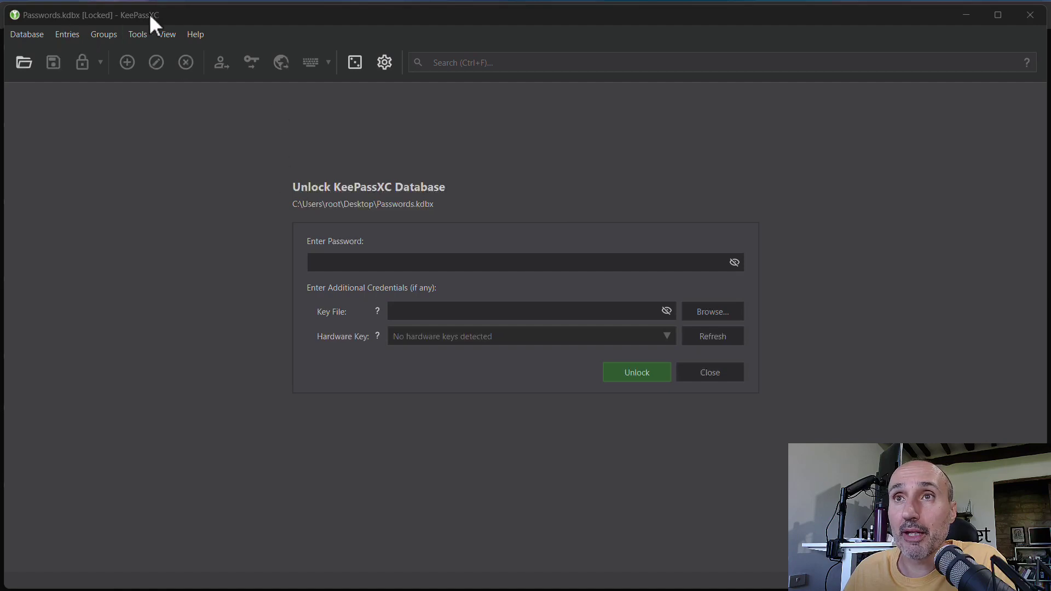
Step: Enter the database password, rescan to detect the restored YubiKey, and unlock Passwords.kdbx
{"action": "left_click", "coordinate": [438, 261]}
{"action": "type", "text": "******"}
{"action": "left_click", "coordinate": [698, 338]}
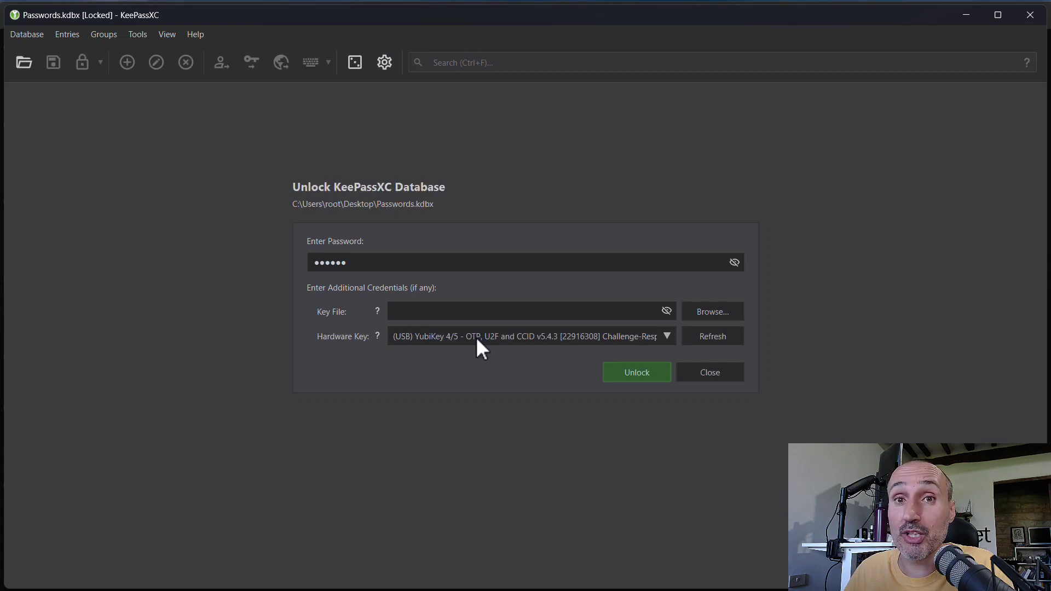
{"action": "left_click", "coordinate": [632, 374]}
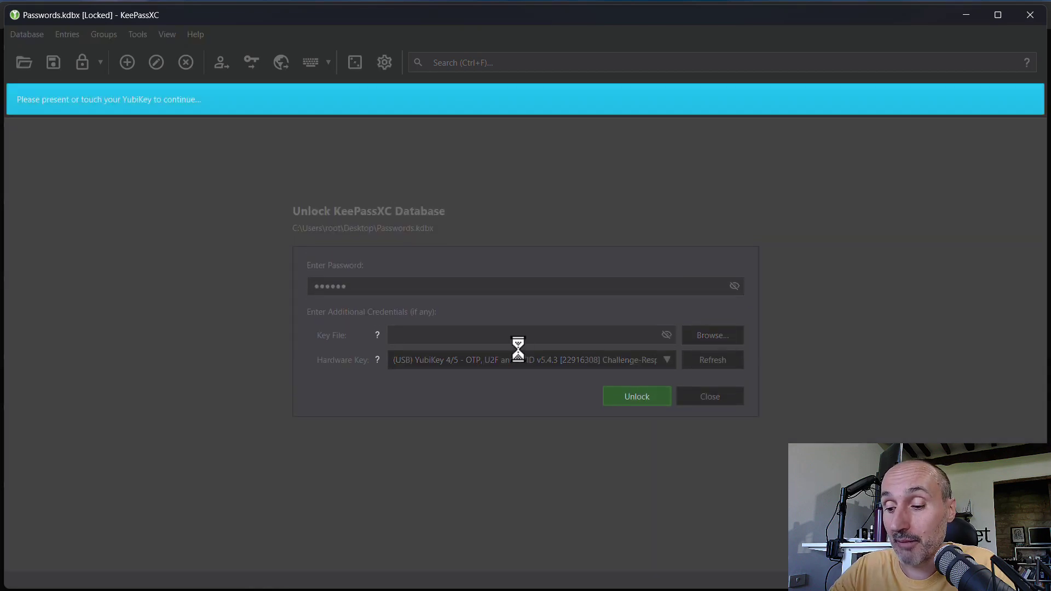